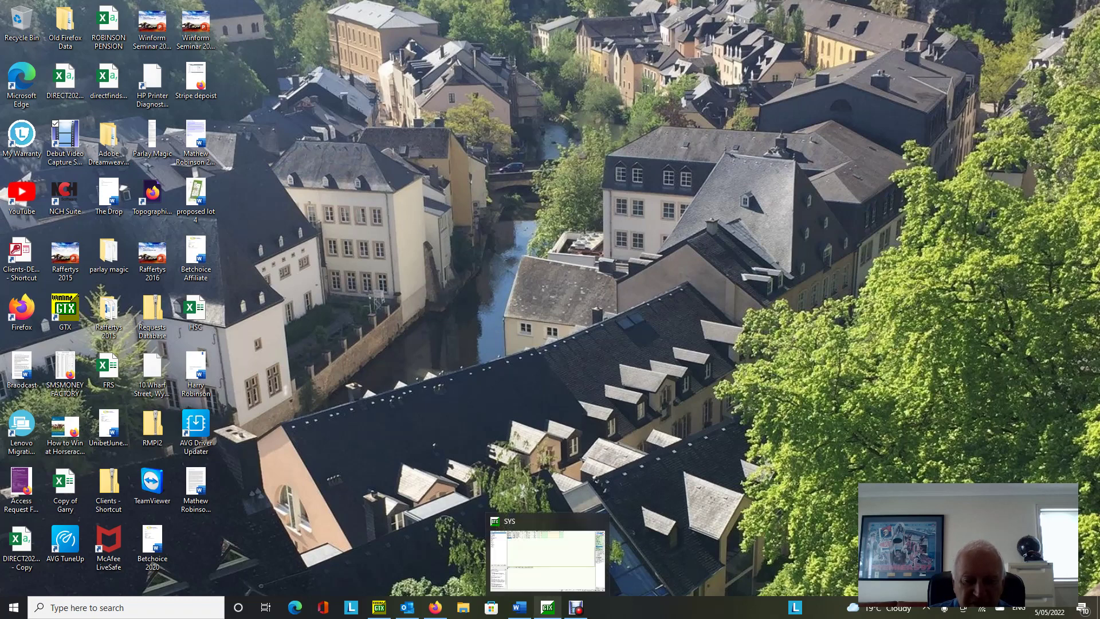
Bring the Winform BestBets selections window to the front for review
click(547, 608)
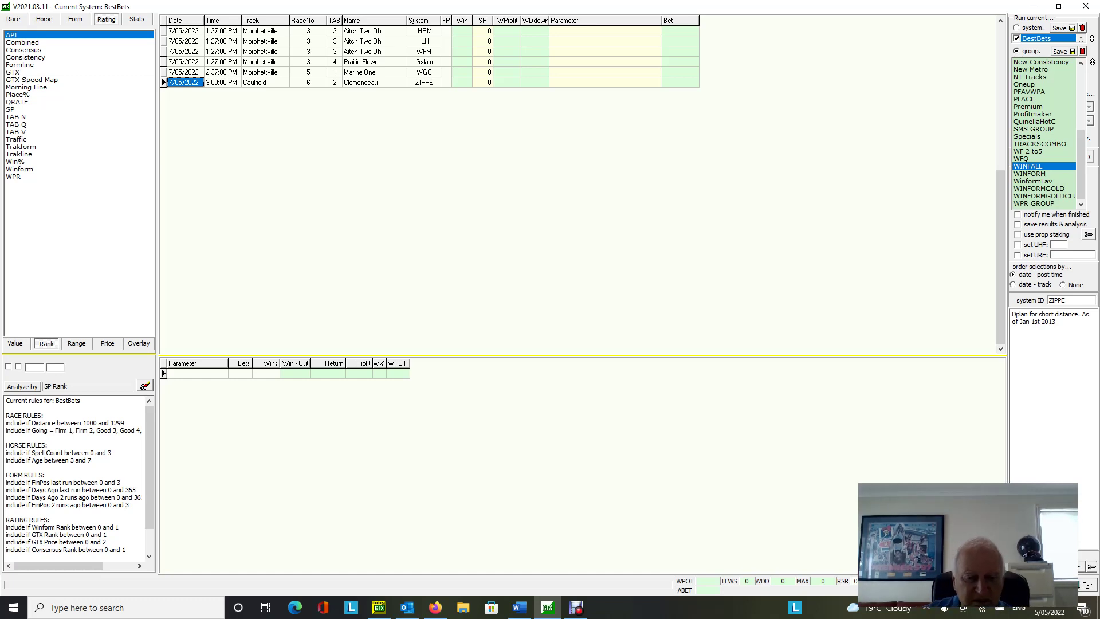
Switch to the Horse Racing Australia site in Firefox
click(435, 608)
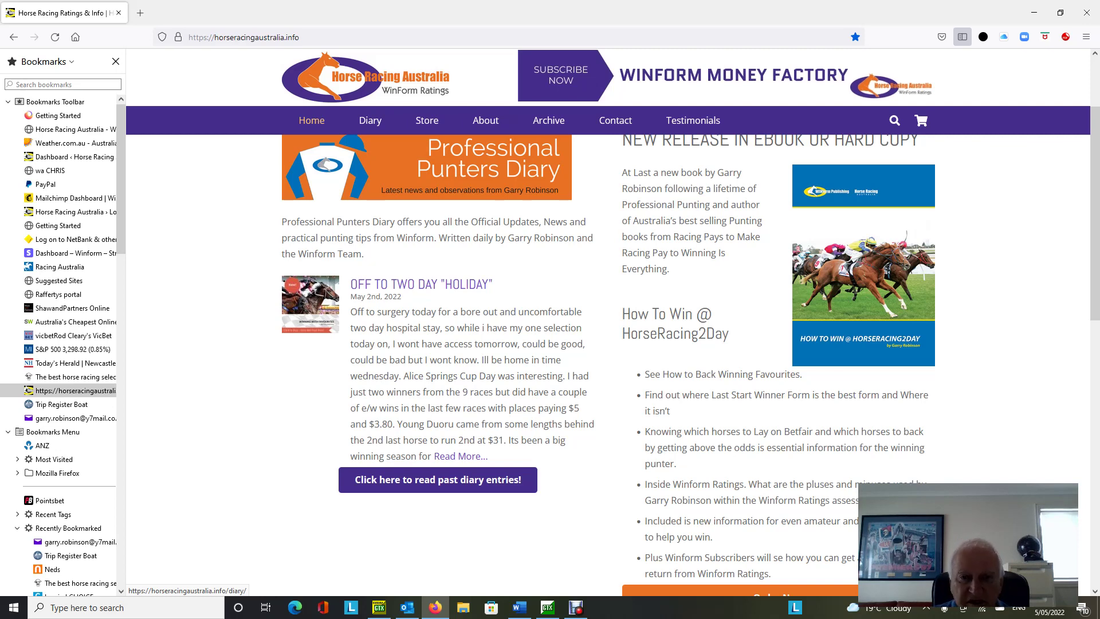
scroll(438, 387, down, 3)
scroll(438, 388, down, 3)
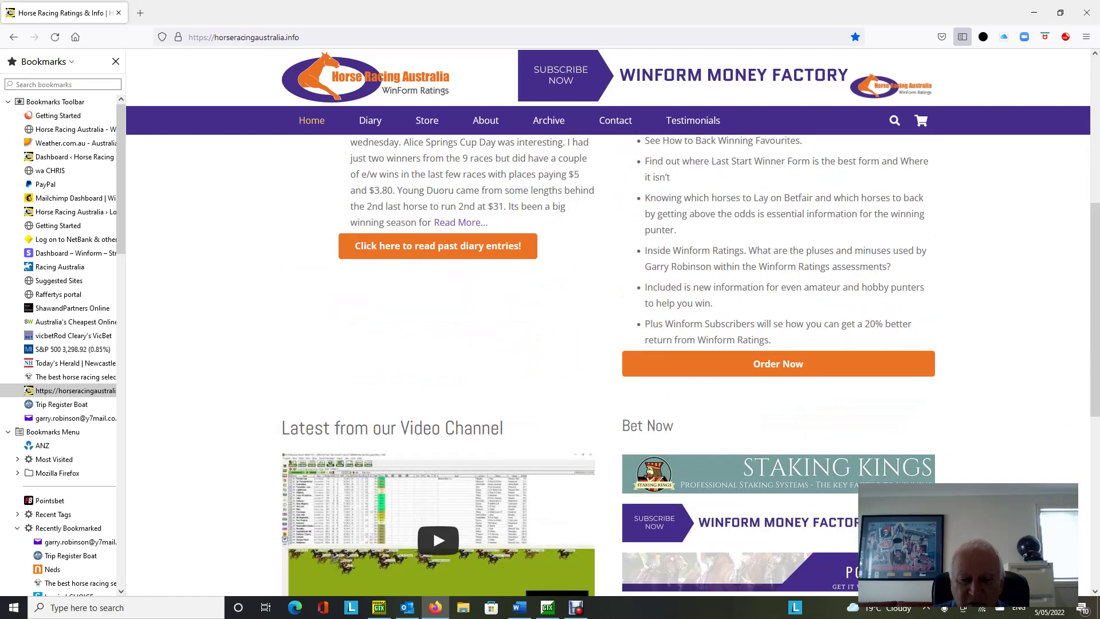
scroll(439, 387, down, 1)
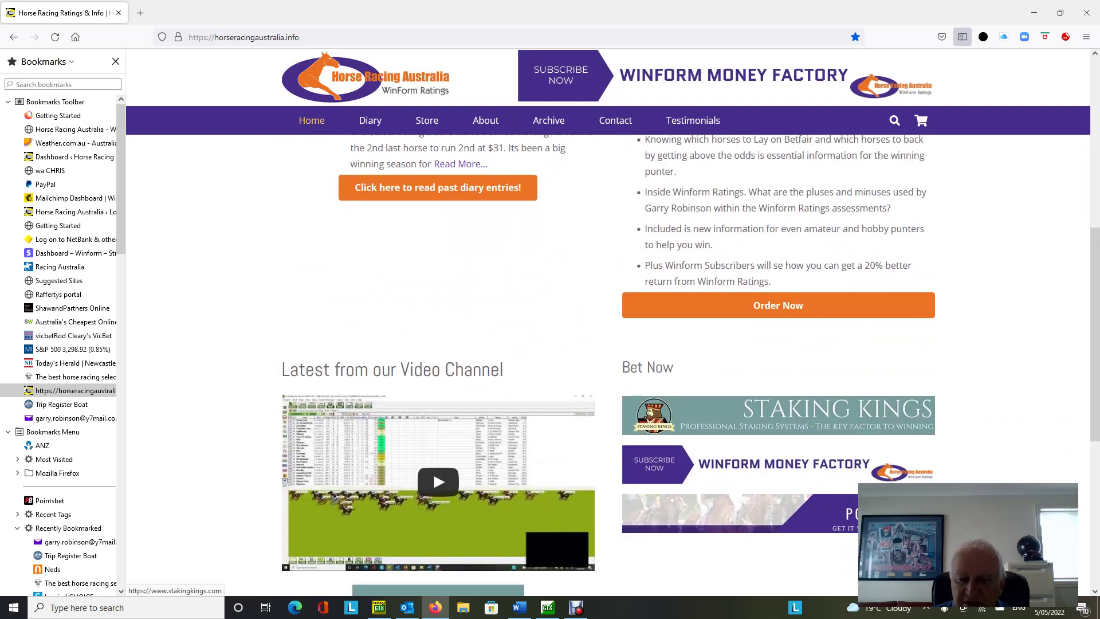
Open the Staking Kings site in a new tab from the Bet Now banner
click(778, 415)
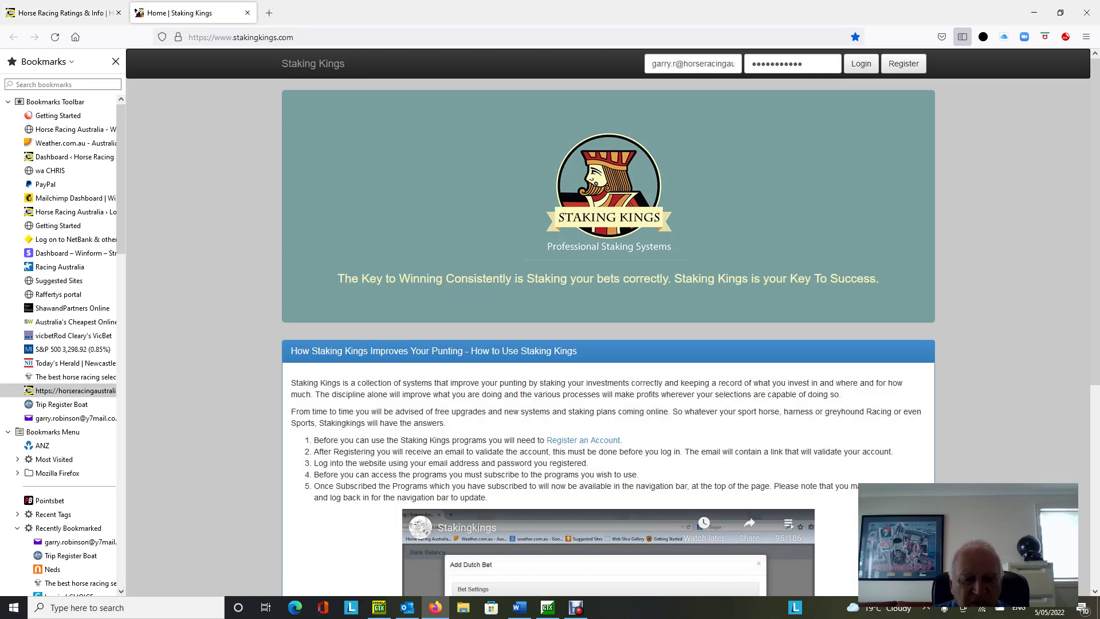
scroll(608, 344, down, 3)
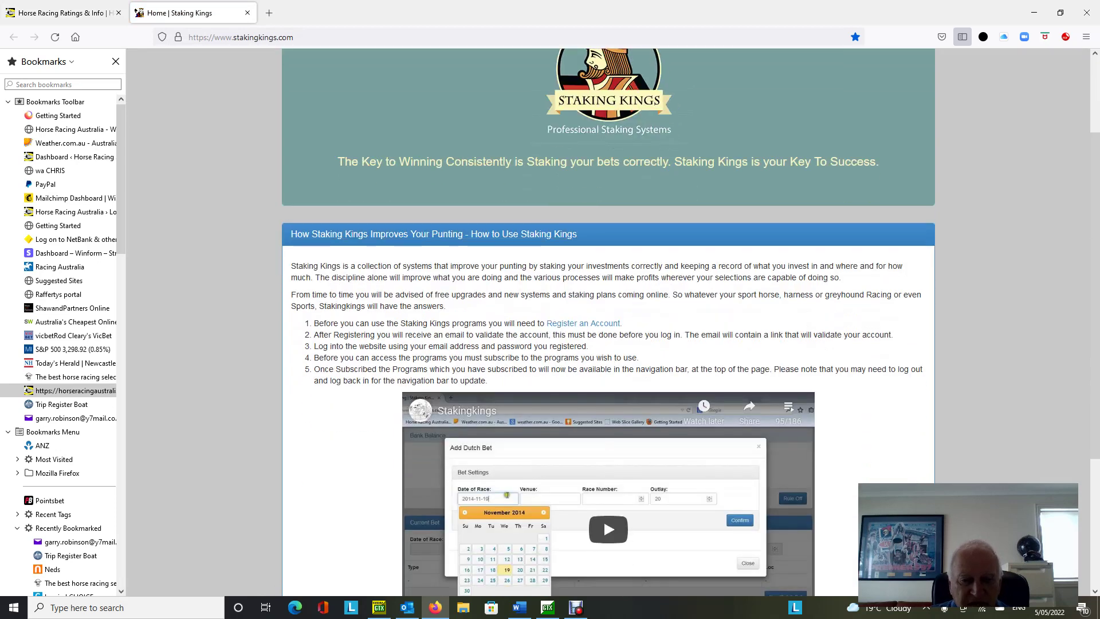
scroll(608, 344, down, 3)
scroll(607, 344, down, 2)
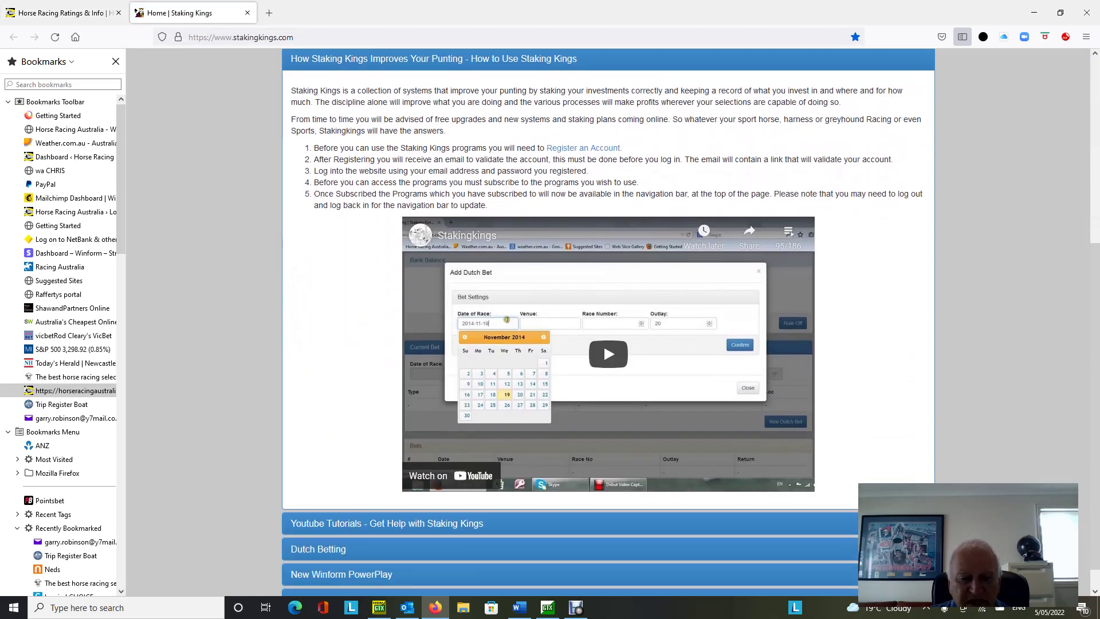
scroll(608, 345, down, 1)
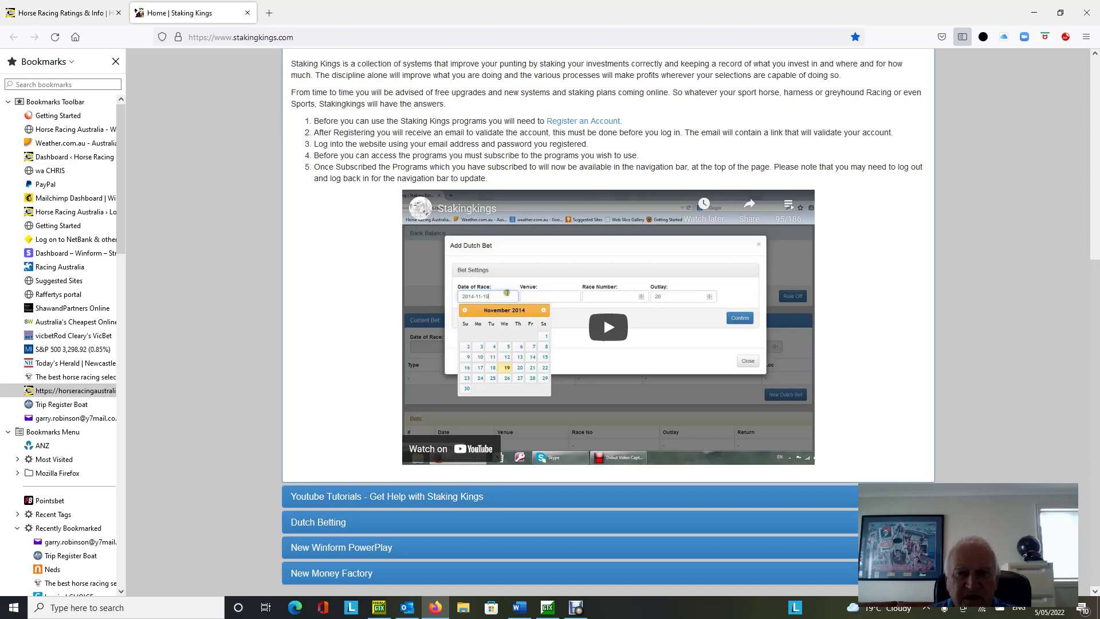
scroll(608, 344, up, 5)
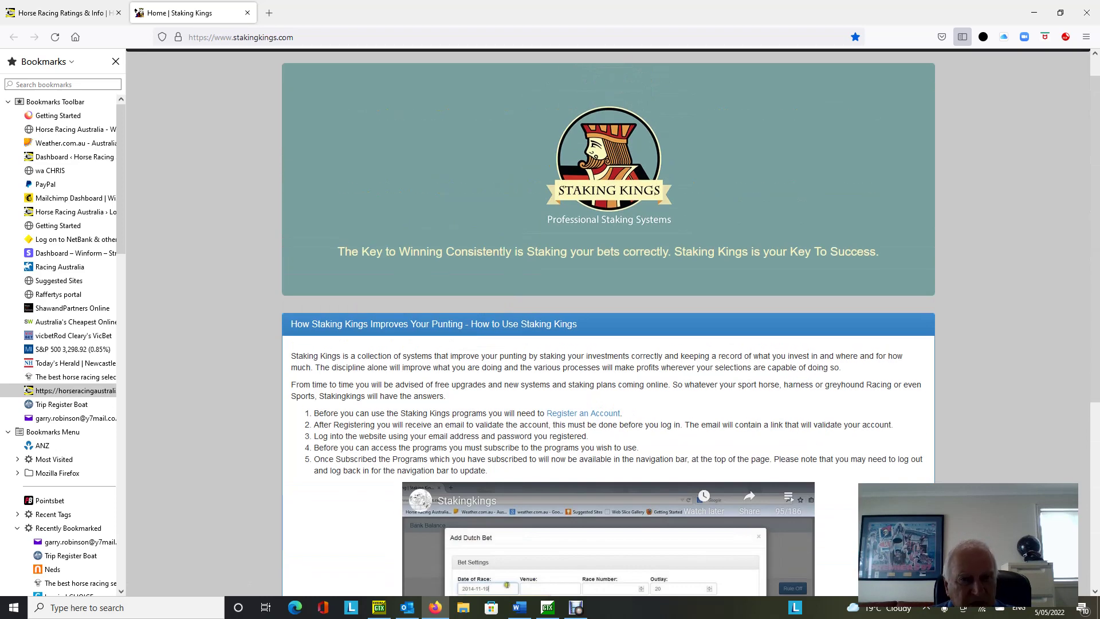
scroll(609, 344, up, 1)
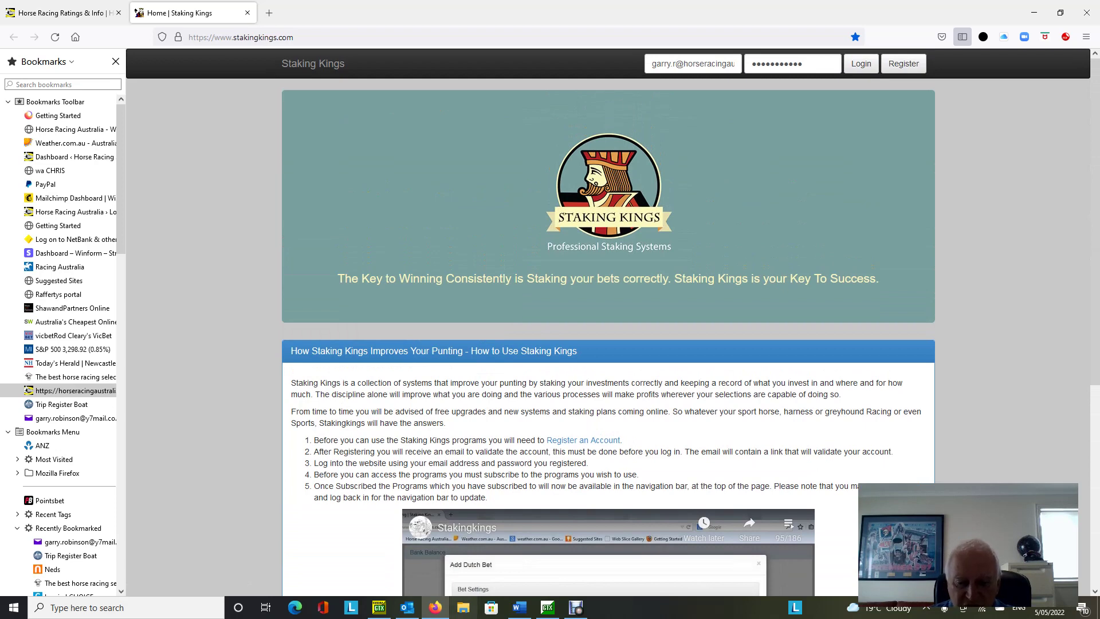
Print the BestBets selections from Winform into a Notepad results file
click(547, 609)
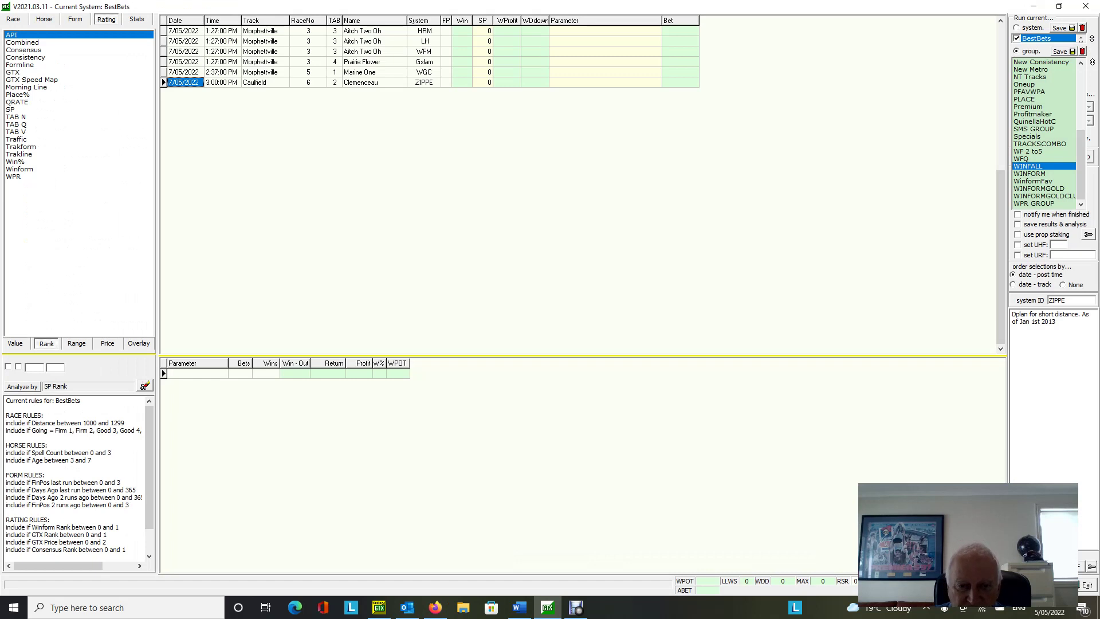
right_click(441, 253)
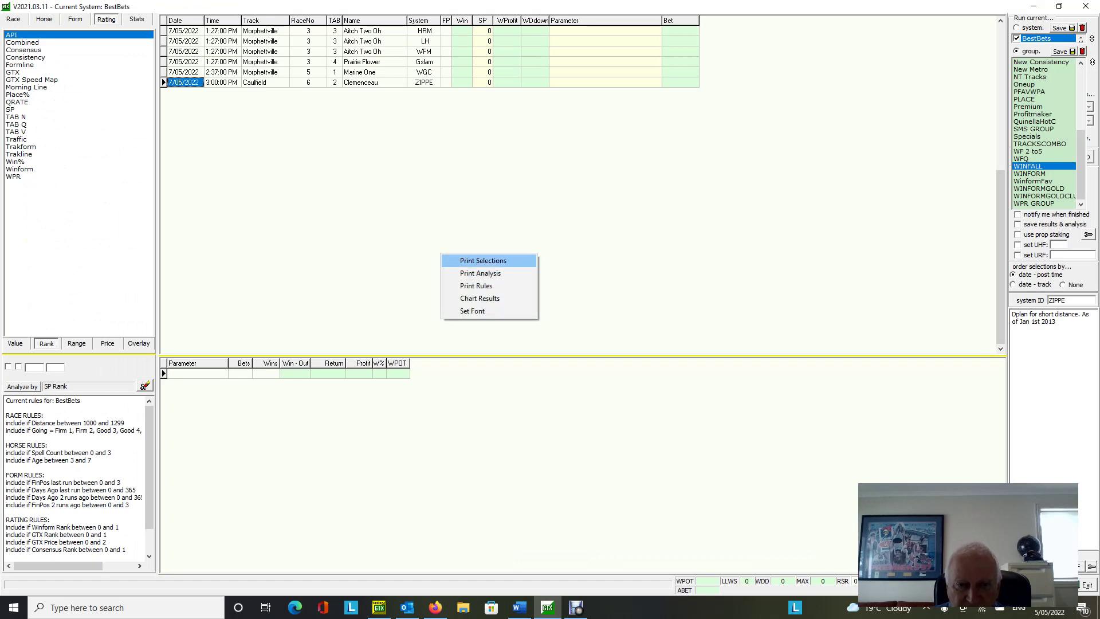
click(483, 261)
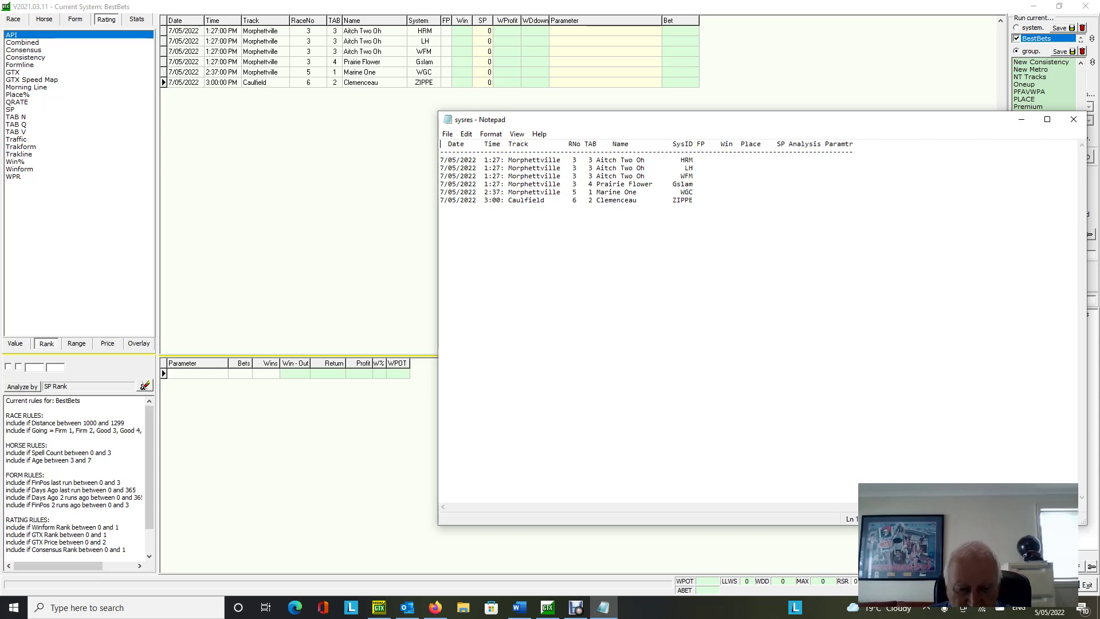
Load the VicBet home page by entering vicbet in the Firefox address bar
click(436, 608)
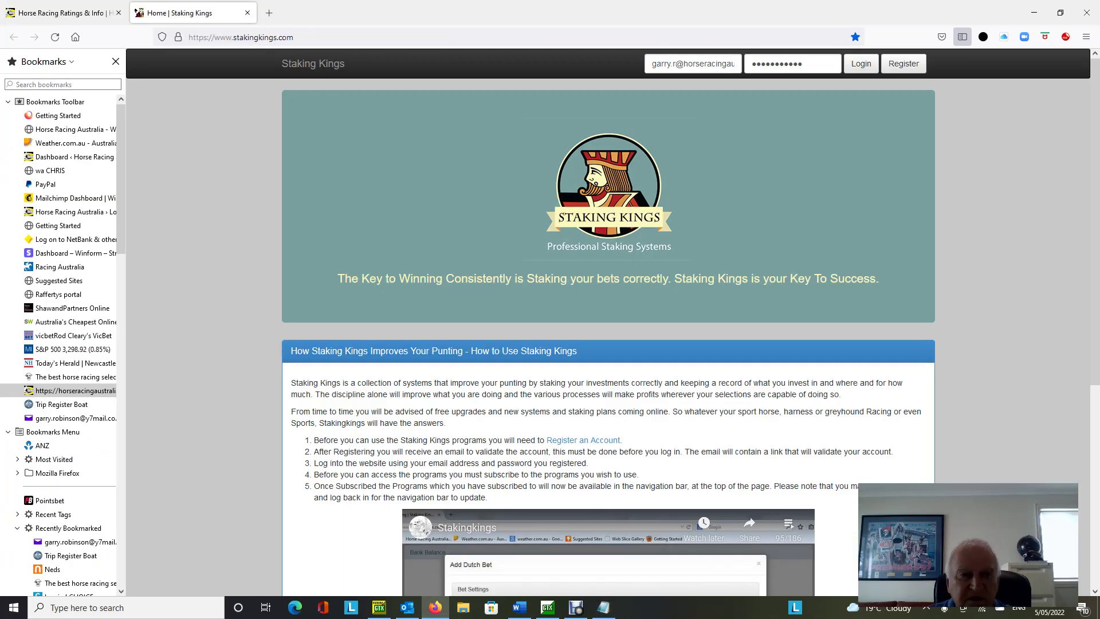
click(240, 37)
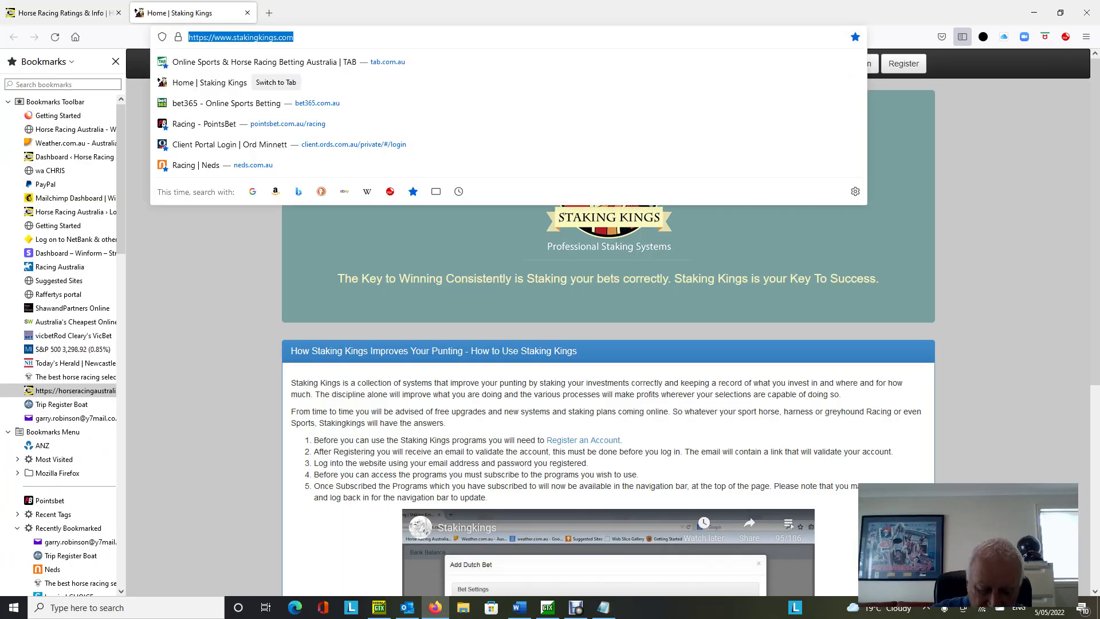
text(vicbe)
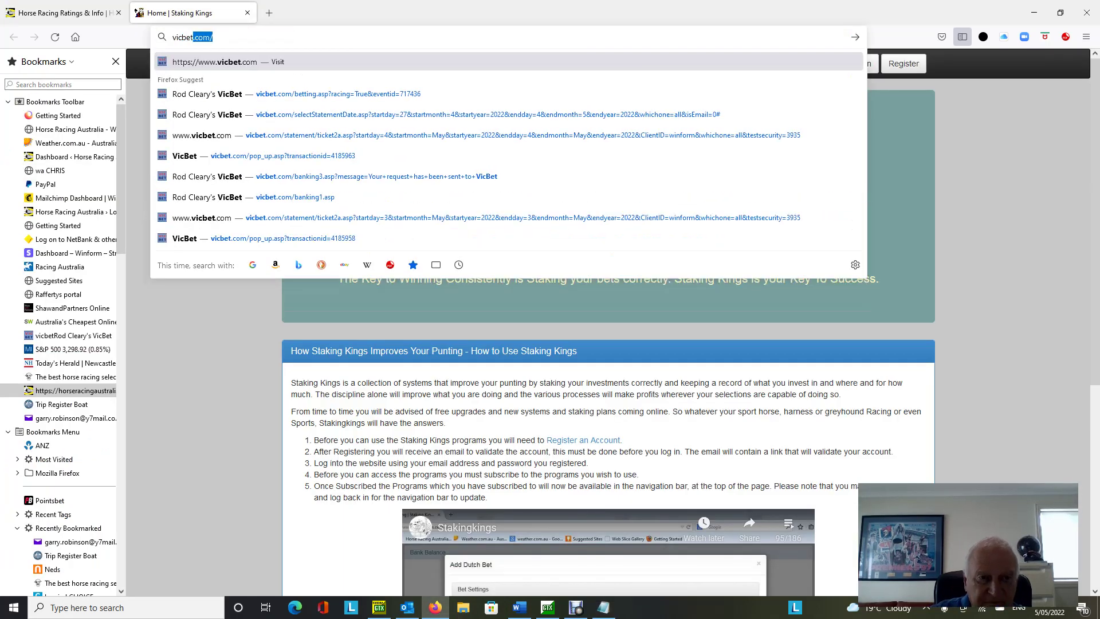
text(t)
key(Return)
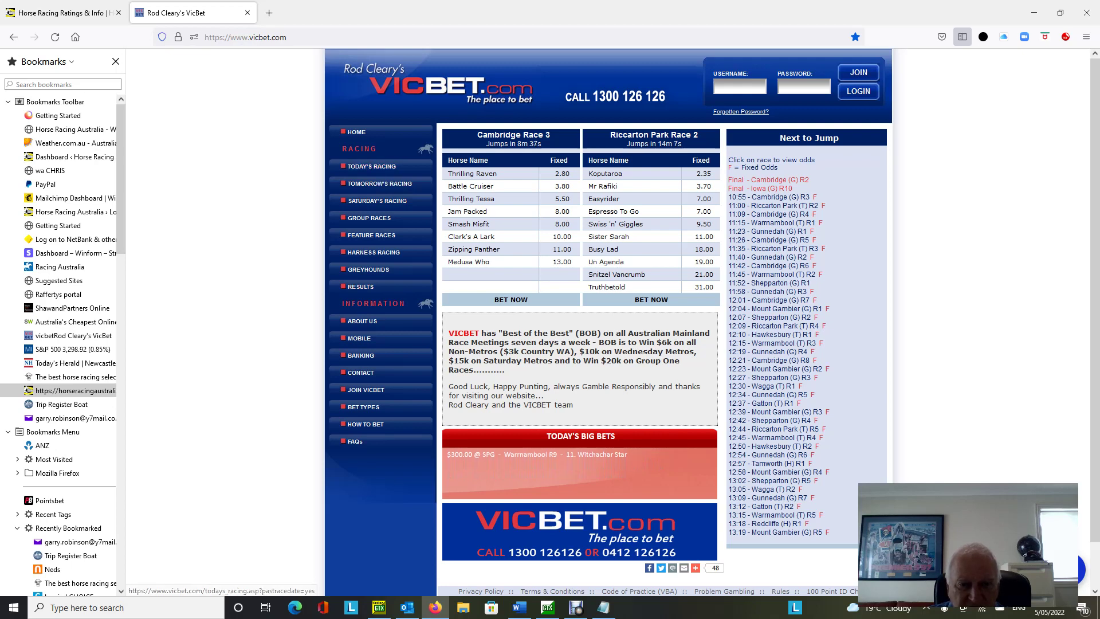
View yesterday's Ascot results on VicBet, Race 7 then Race 6 where Testing Love won
click(360, 286)
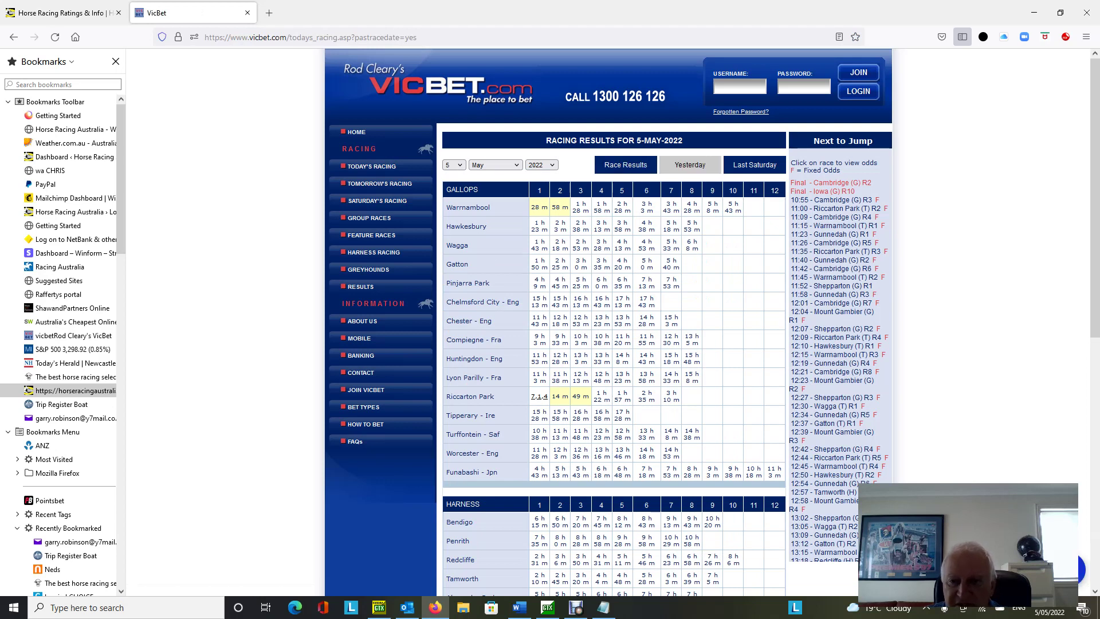
click(691, 165)
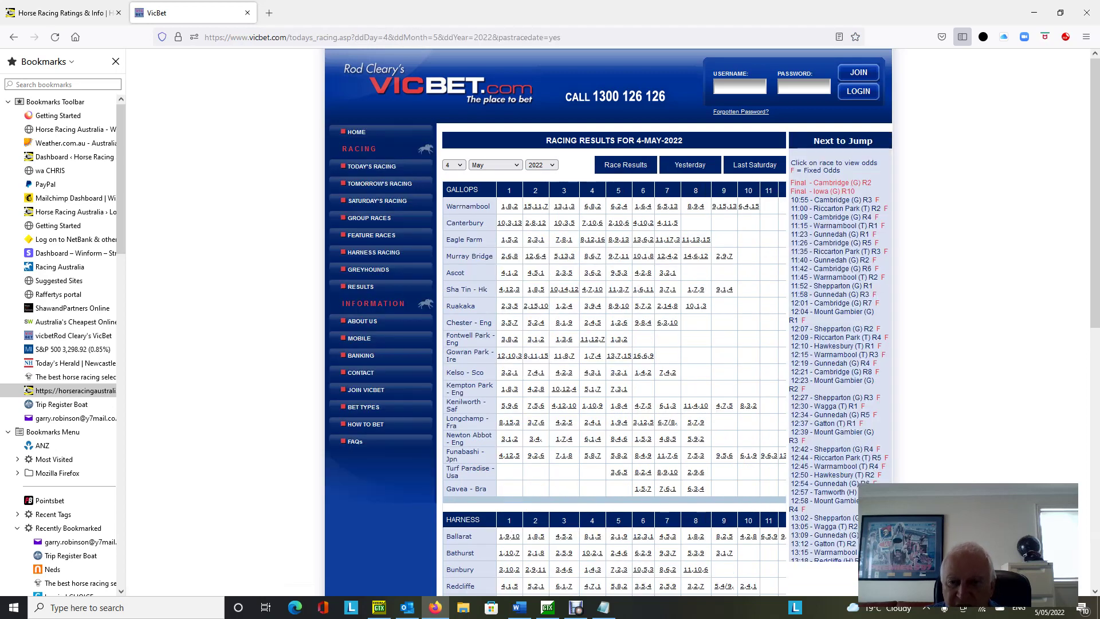
click(667, 272)
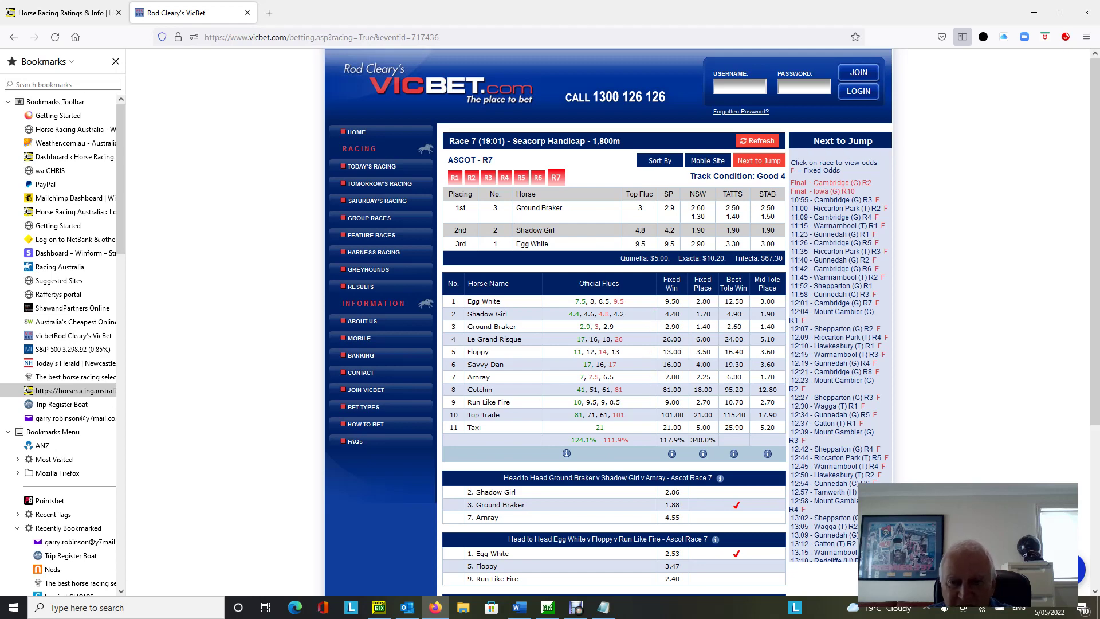
click(539, 177)
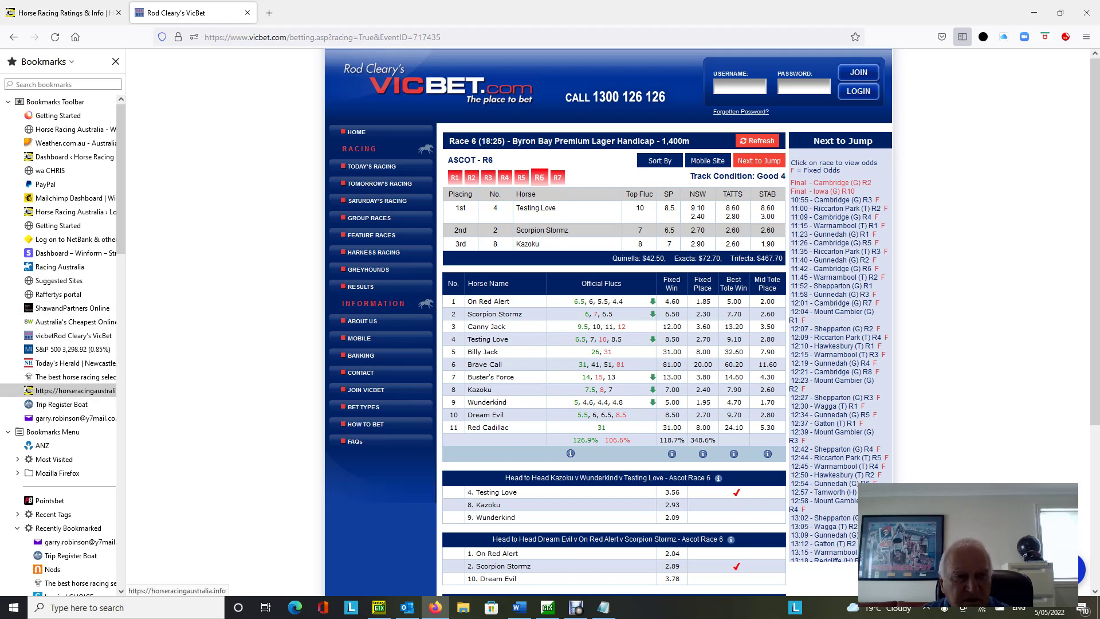
Load the Horse Racing Australia homepage from the bookmarks sidebar
click(75, 391)
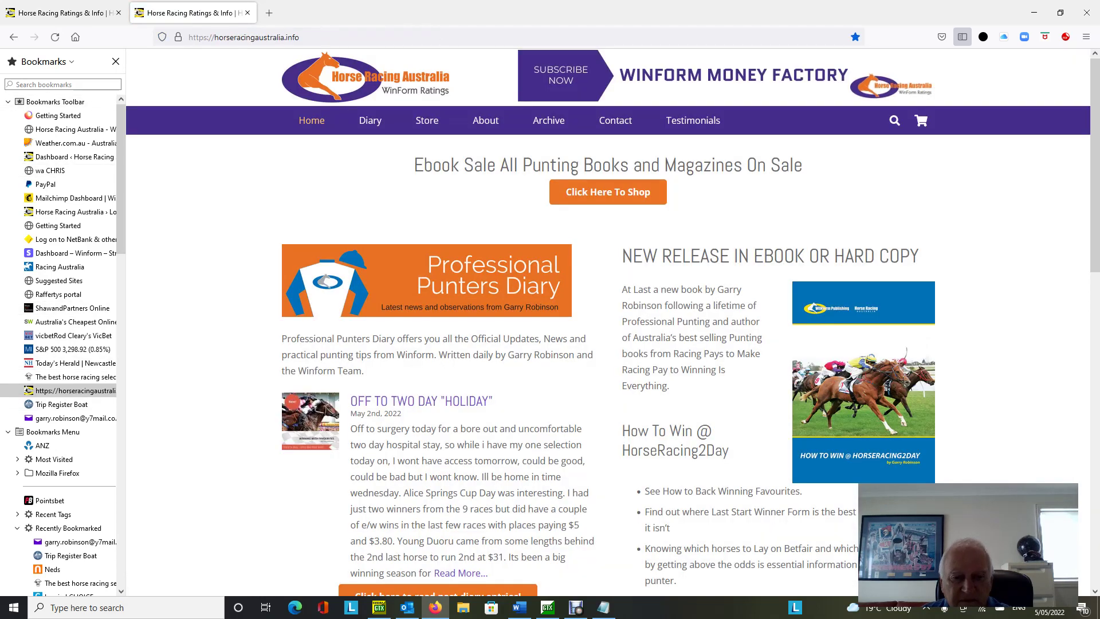
scroll(551, 344, down, 1)
scroll(550, 344, up, 1)
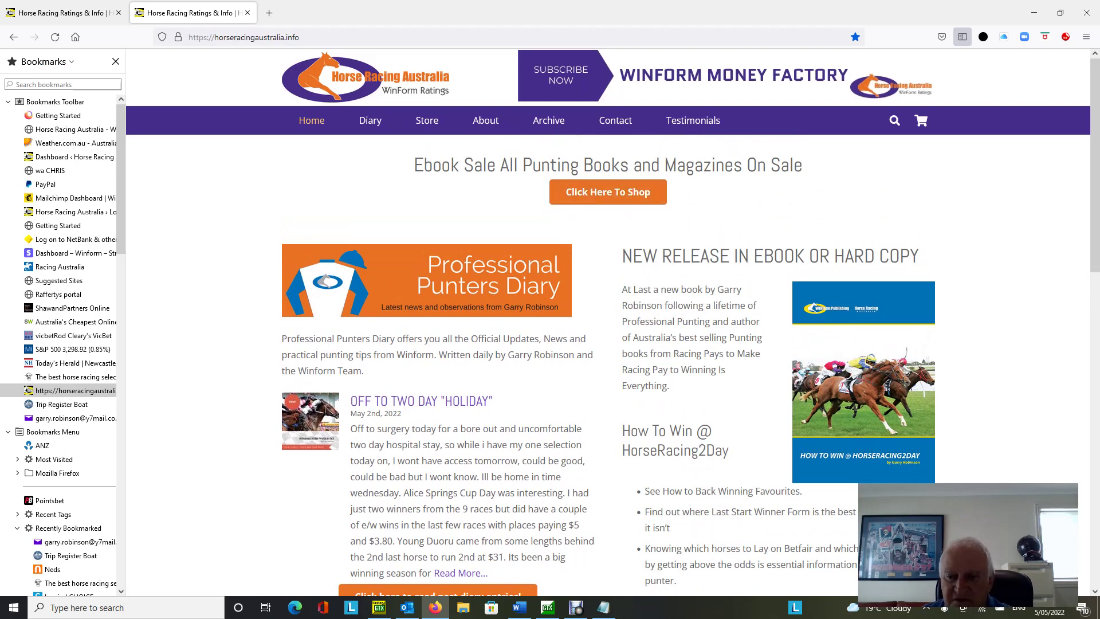
Open the online shop and browse the Winform Books category of 24 products
click(608, 191)
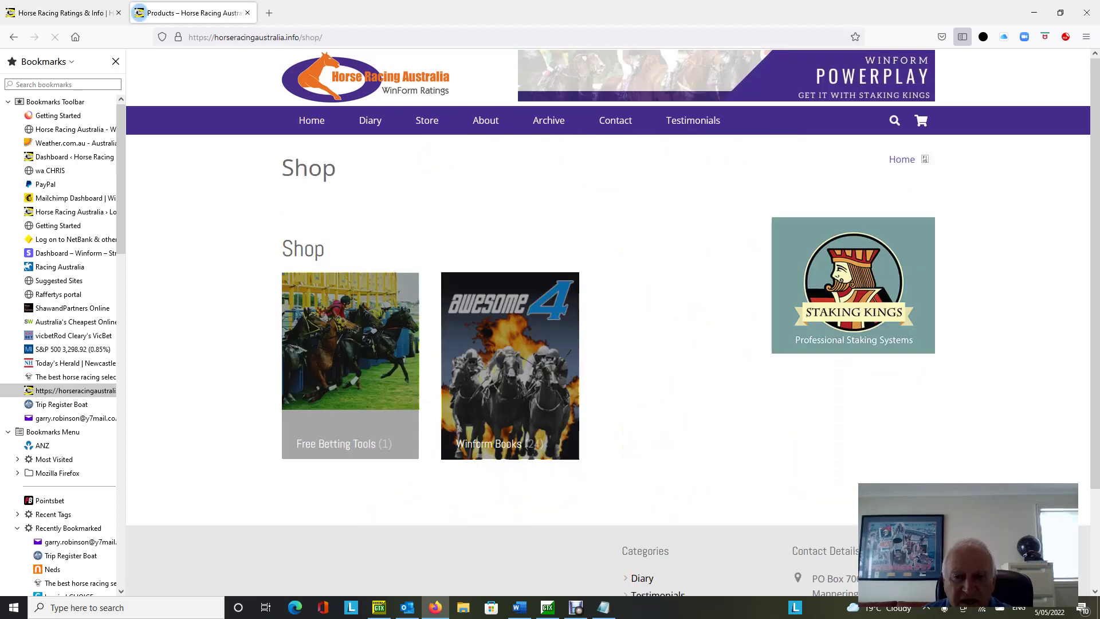
scroll(551, 344, down, 3)
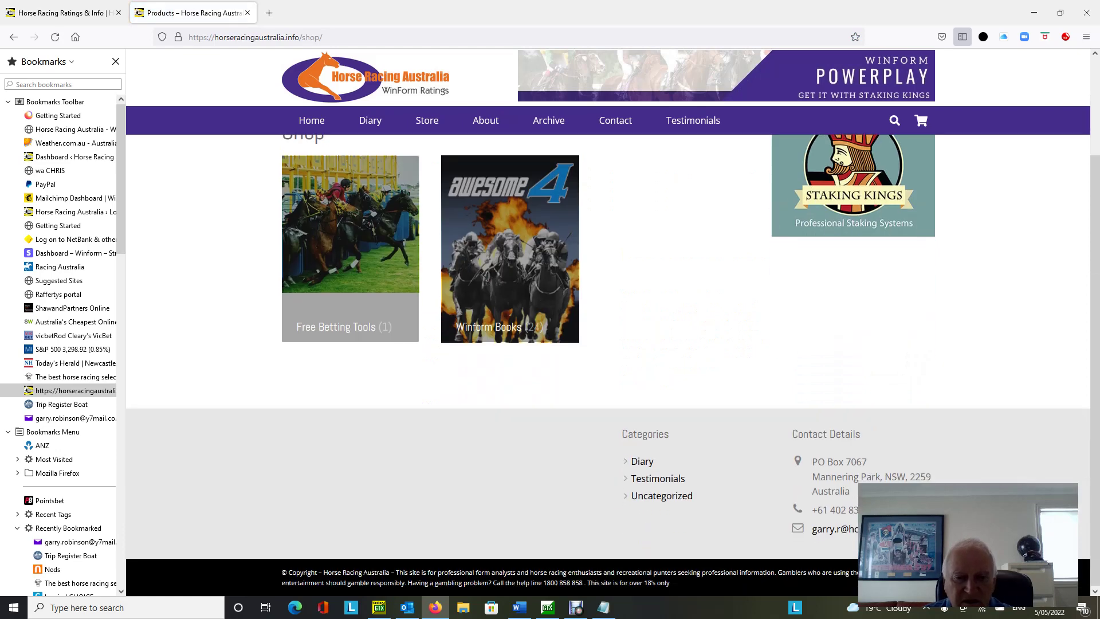
click(510, 258)
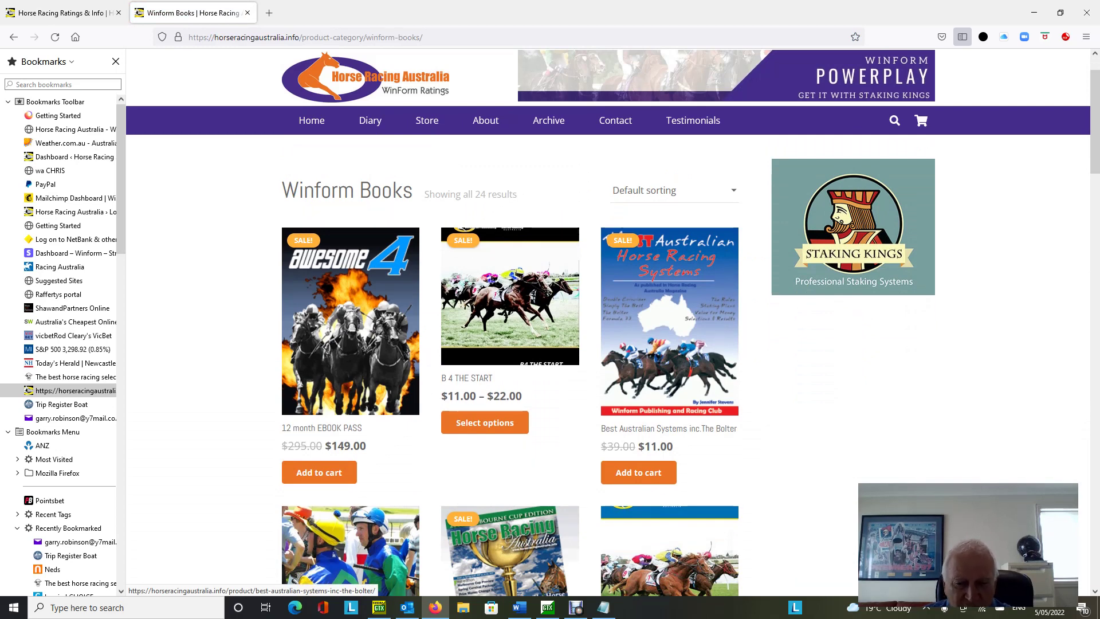
scroll(510, 344, down, 3)
scroll(510, 344, down, 3)
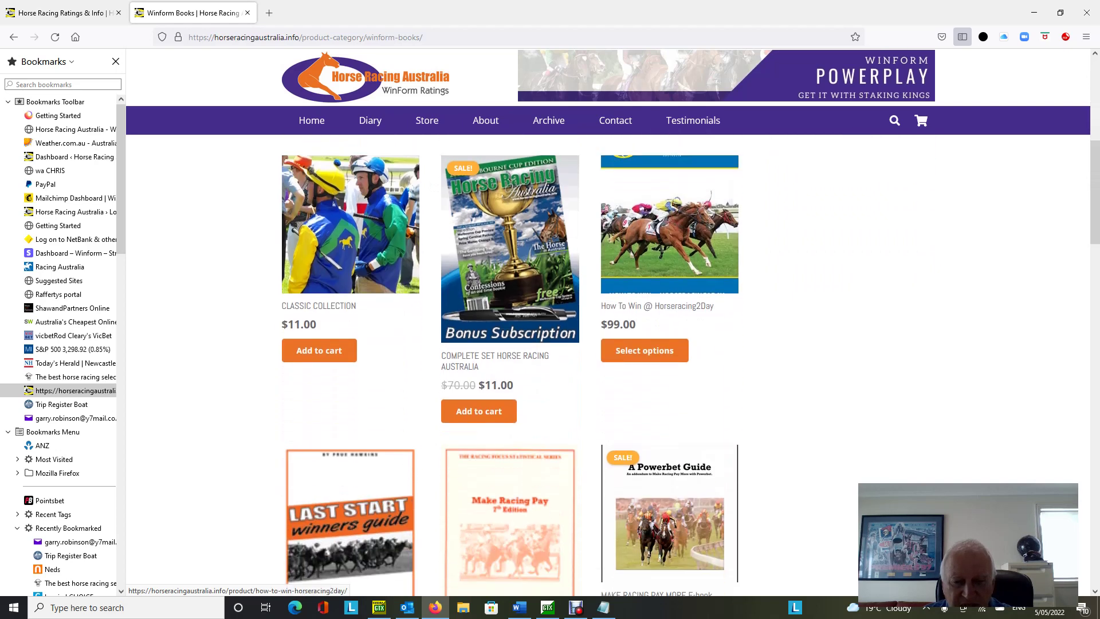
scroll(510, 344, down, 2)
scroll(510, 344, down, 1)
scroll(510, 344, down, 2)
scroll(510, 344, down, 1)
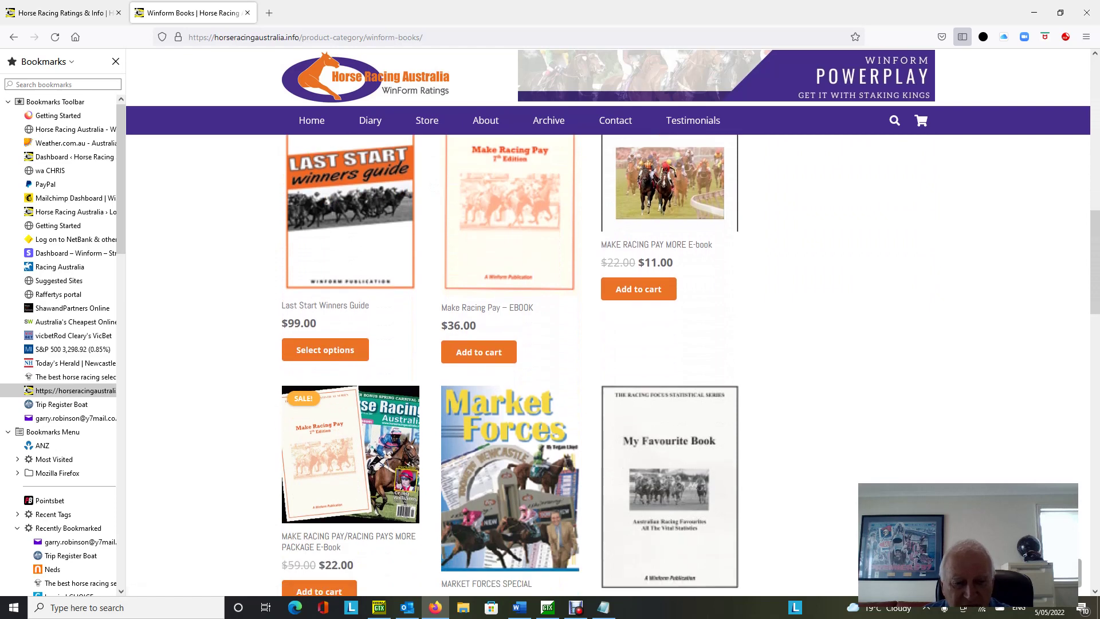
scroll(510, 344, down, 1)
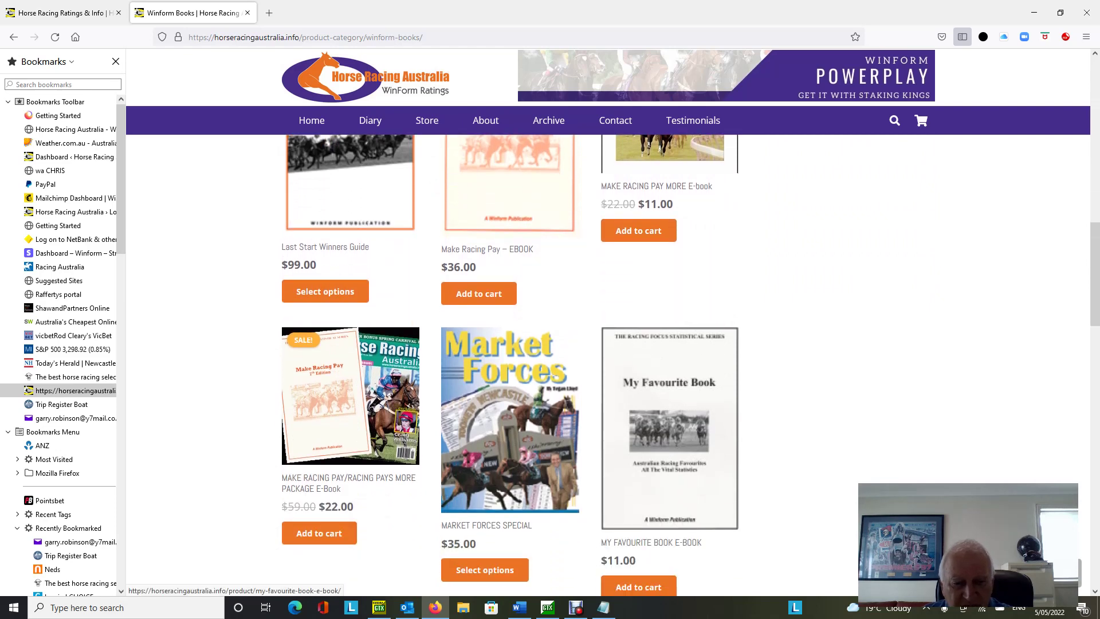
scroll(509, 344, down, 2)
scroll(510, 344, down, 2)
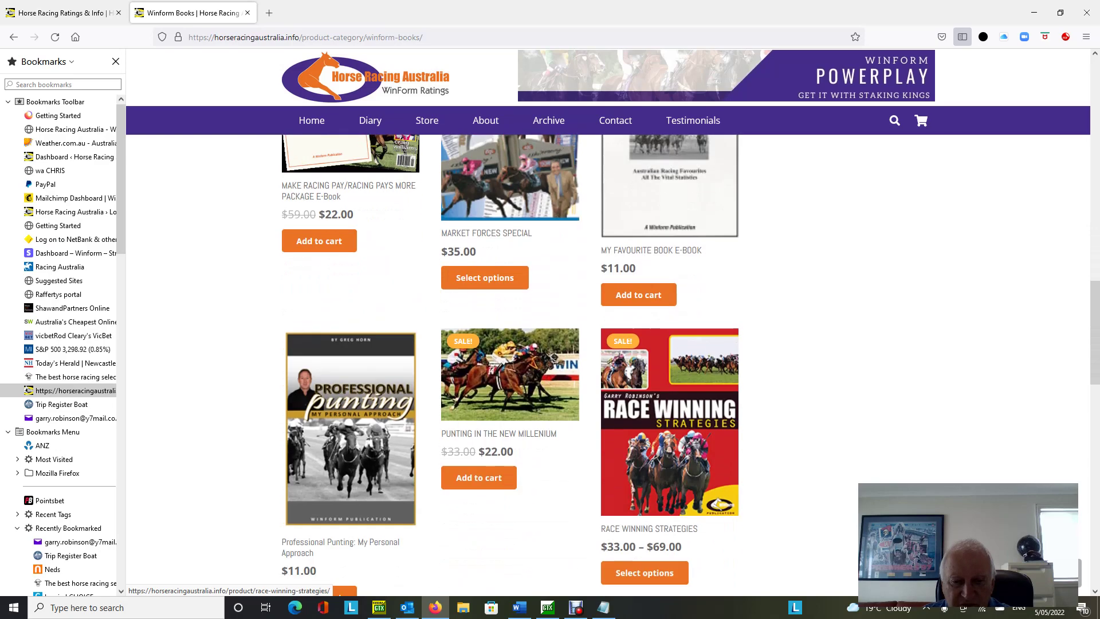
scroll(509, 344, down, 1)
scroll(510, 344, down, 2)
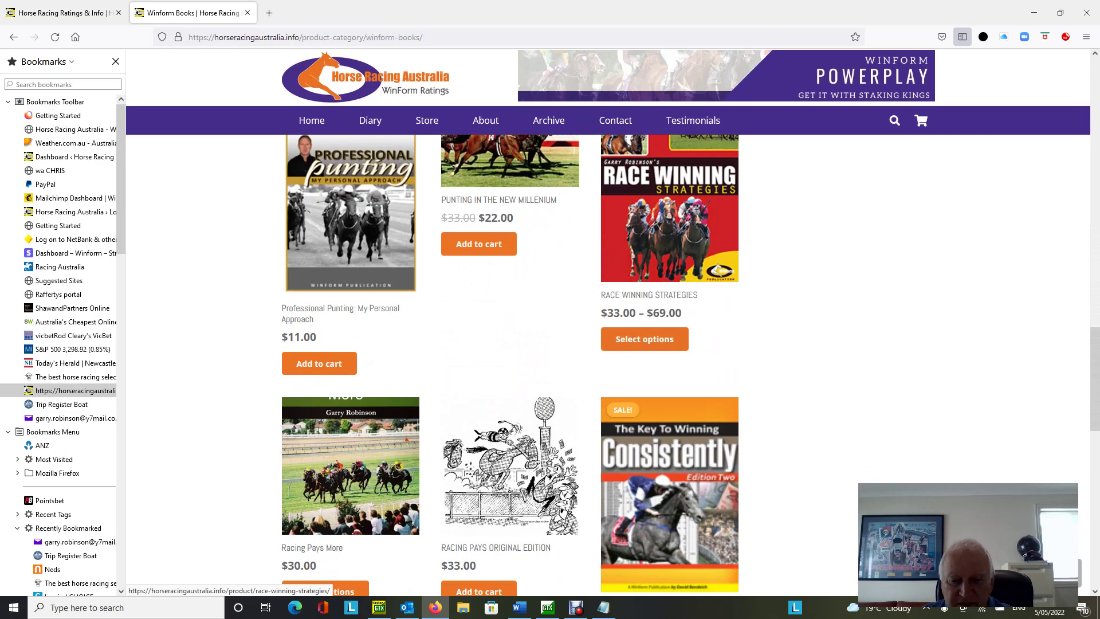
scroll(509, 344, down, 2)
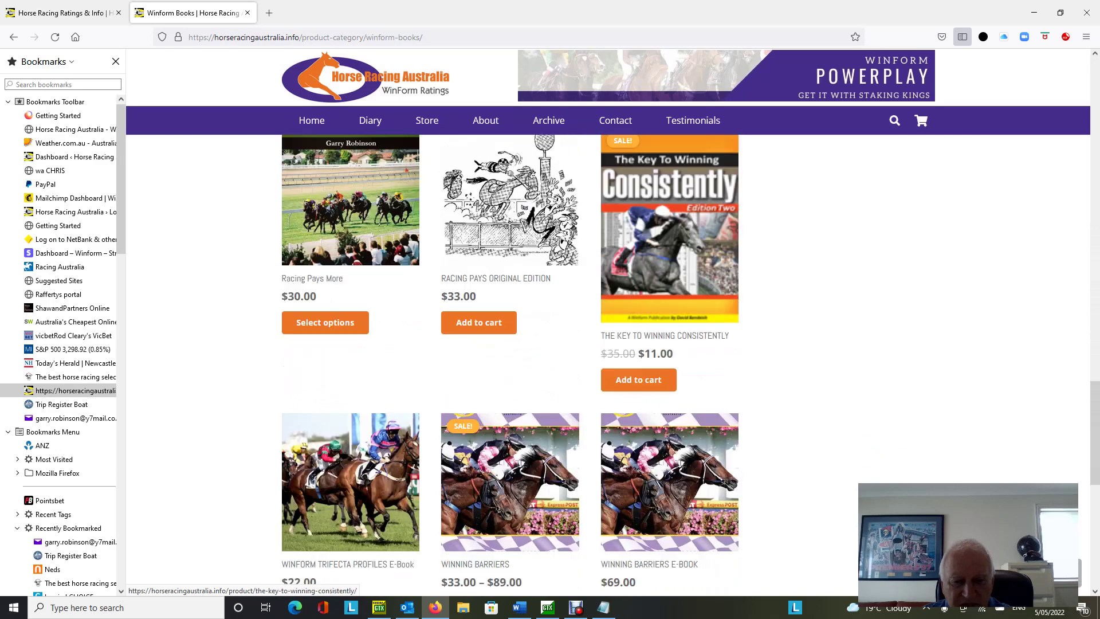
scroll(509, 344, down, 2)
scroll(510, 344, down, 2)
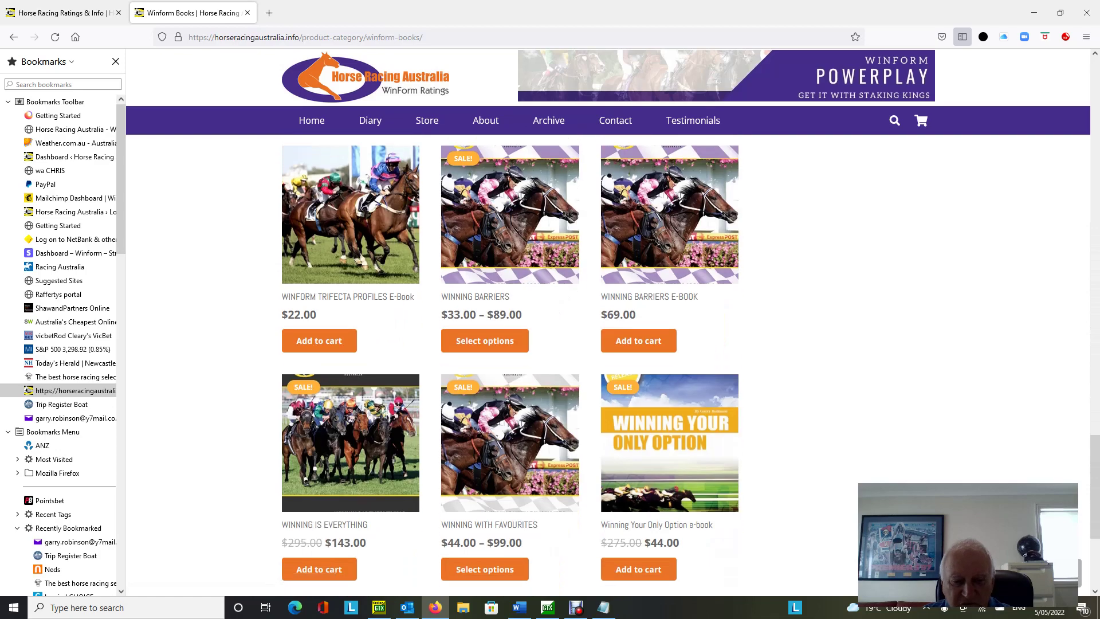
scroll(510, 344, down, 2)
scroll(510, 344, down, 2)
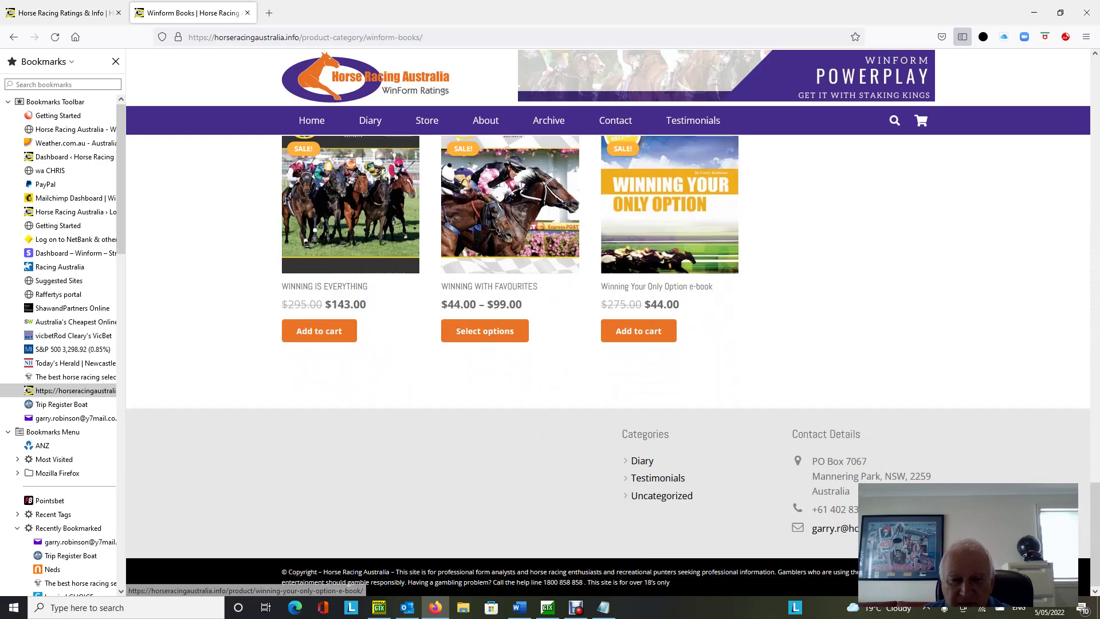
scroll(510, 344, up, 3)
scroll(510, 344, up, 1)
scroll(510, 344, up, 2)
scroll(511, 344, up, 2)
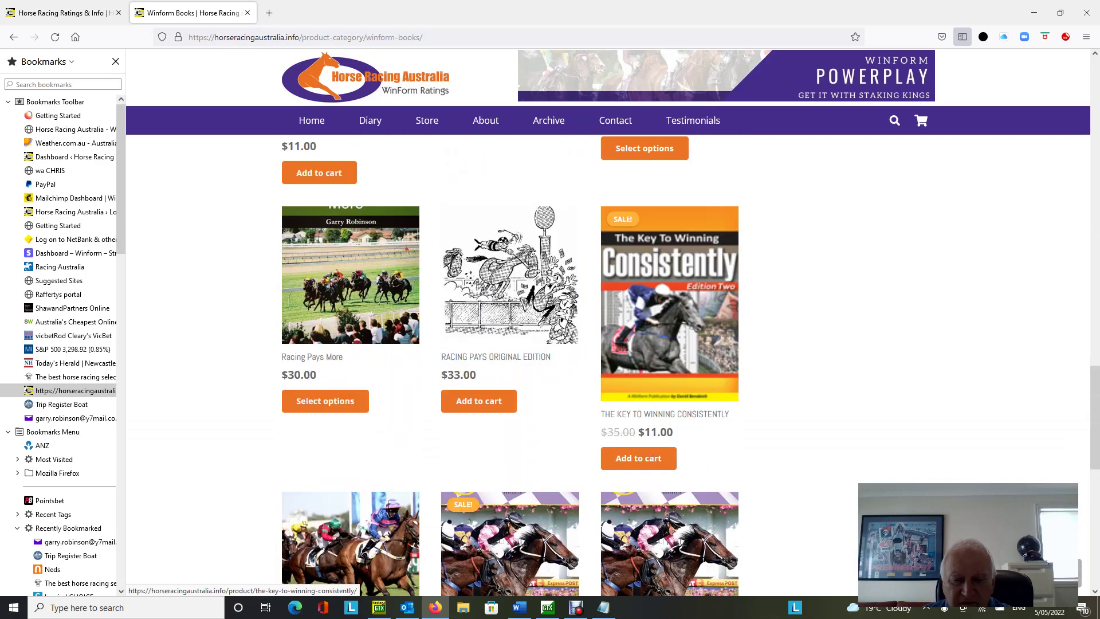
scroll(511, 344, up, 2)
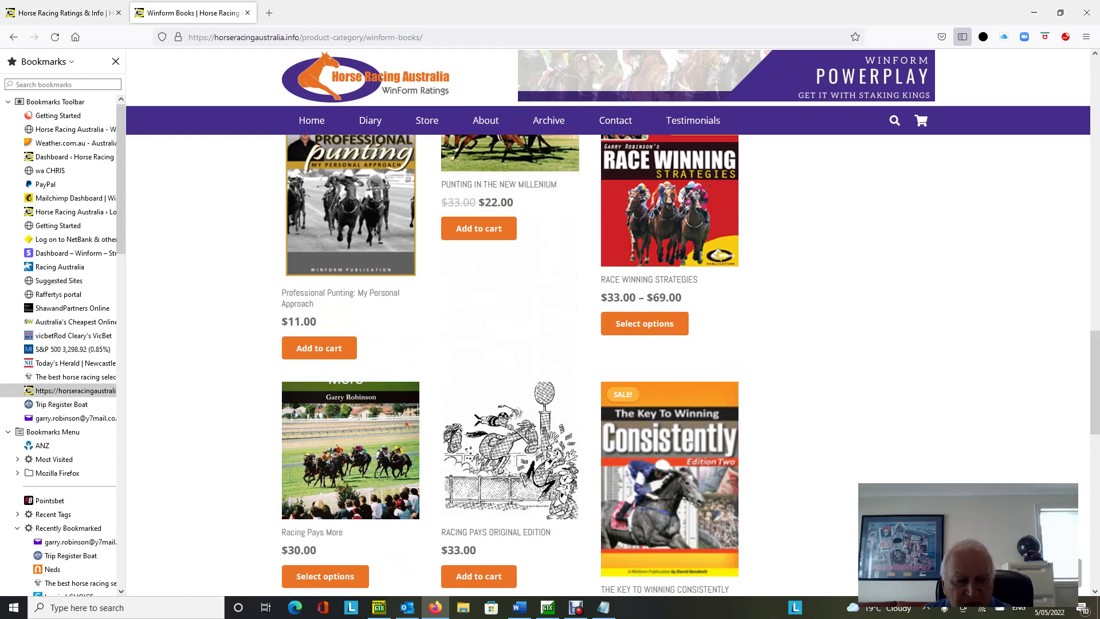
scroll(510, 344, up, 1)
scroll(509, 344, up, 3)
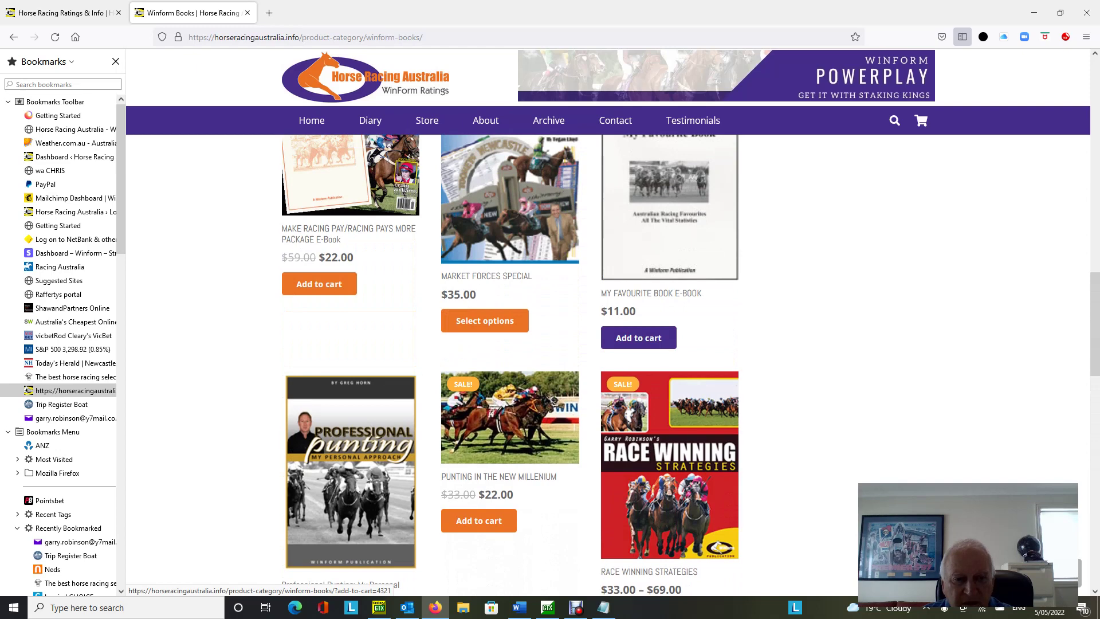
scroll(510, 344, up, 1)
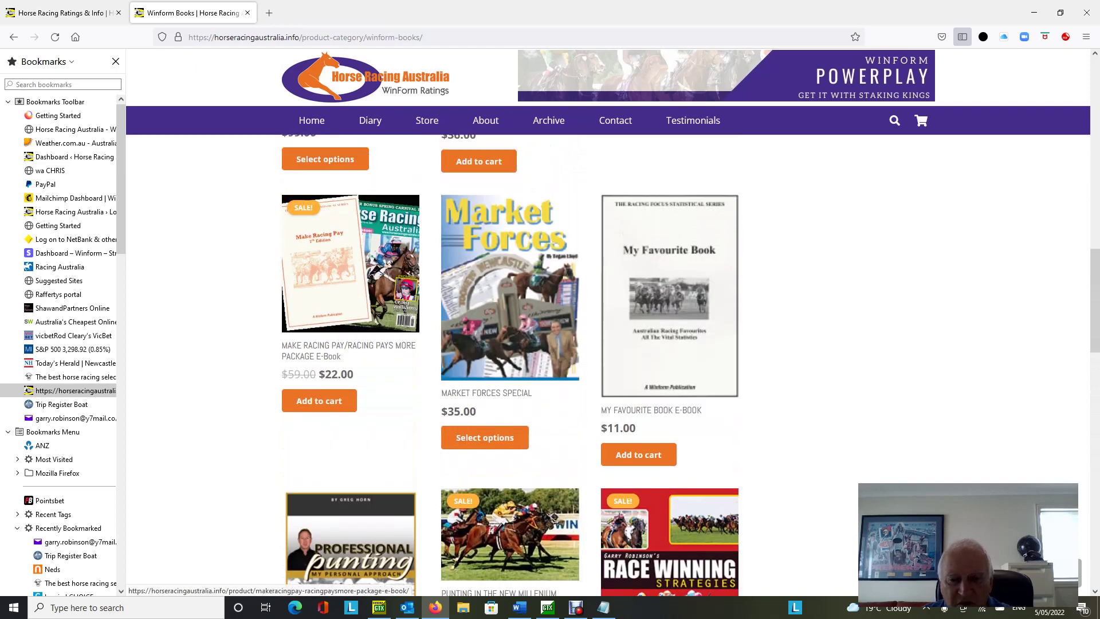
scroll(510, 345, up, 2)
scroll(510, 344, up, 1)
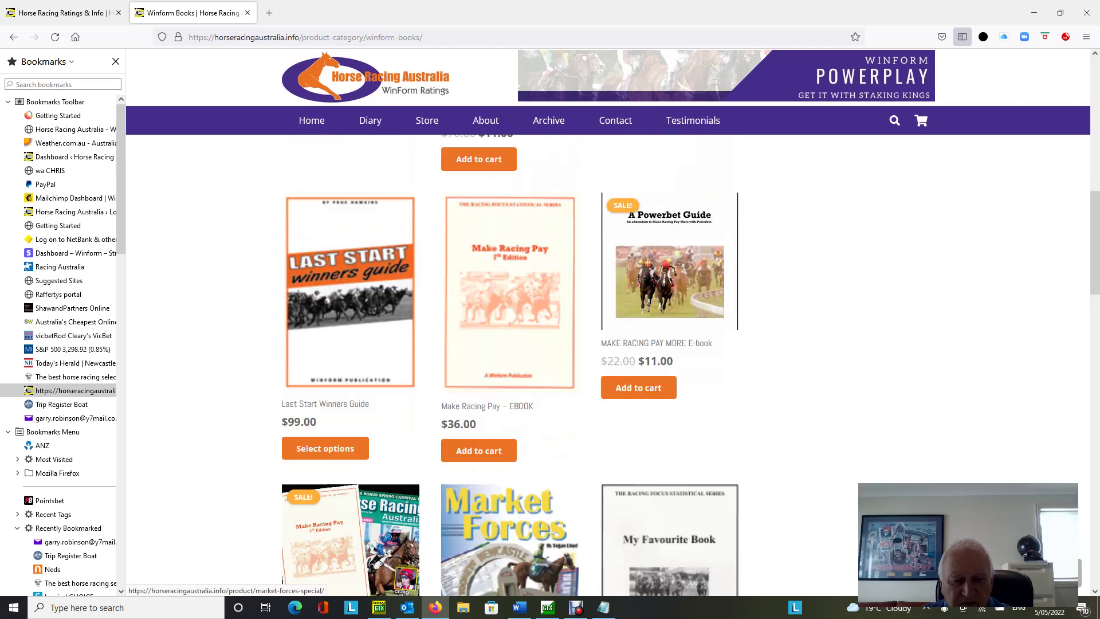
scroll(510, 344, down, 1)
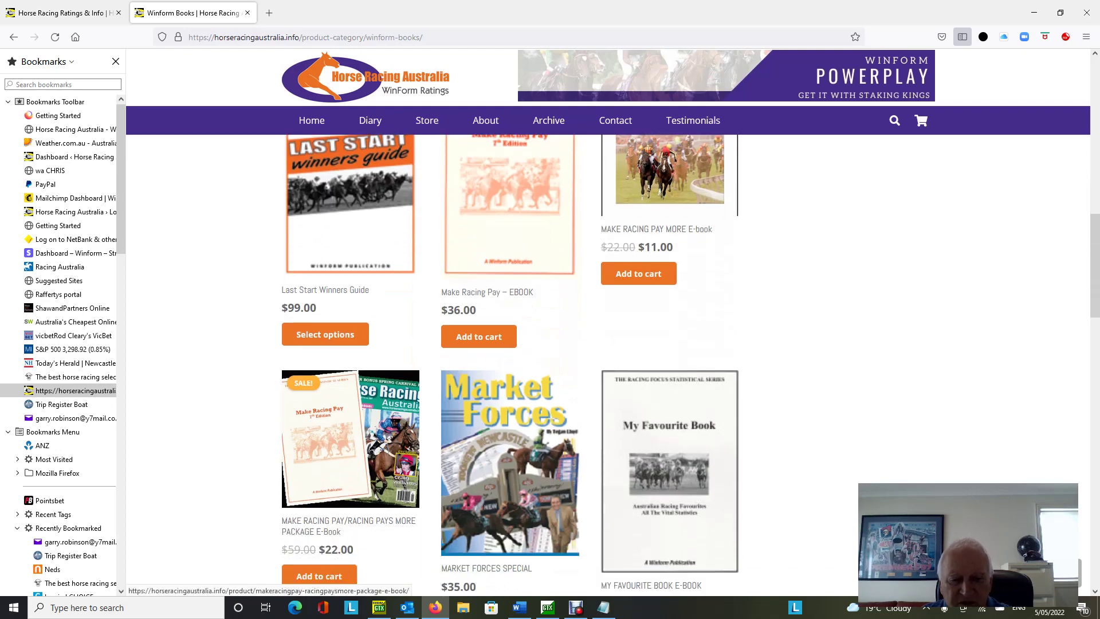
scroll(350, 429, up, 4)
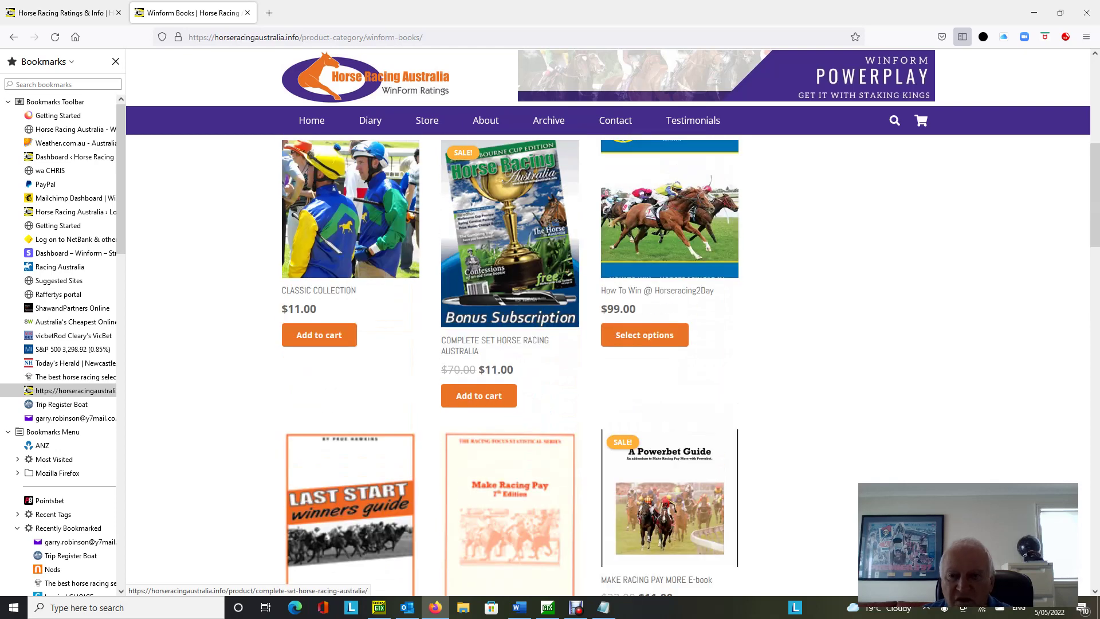
scroll(350, 429, up, 4)
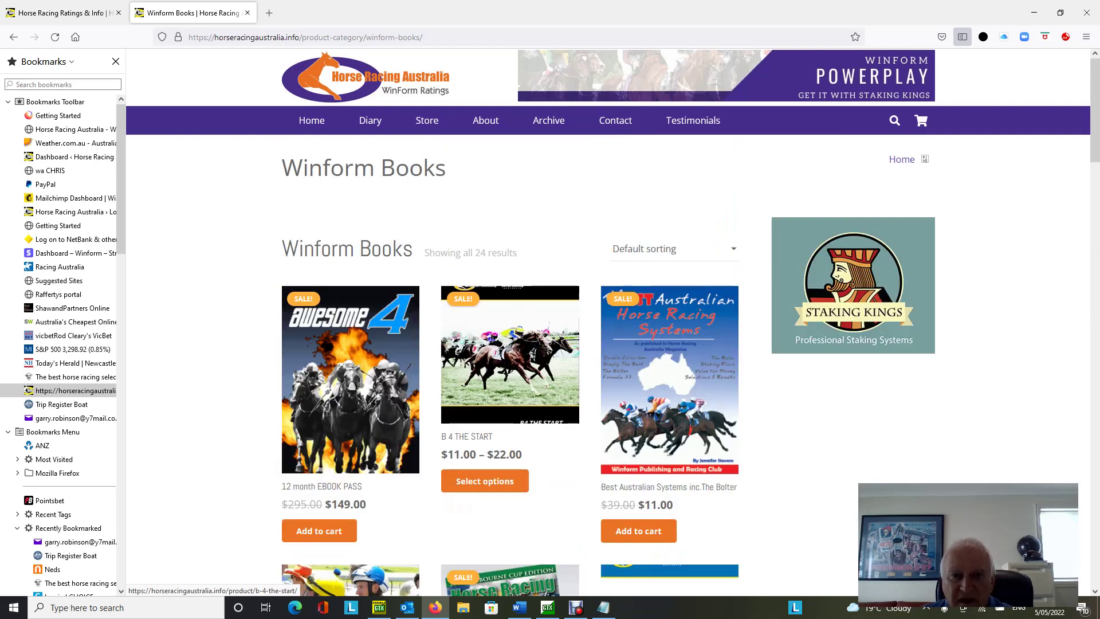